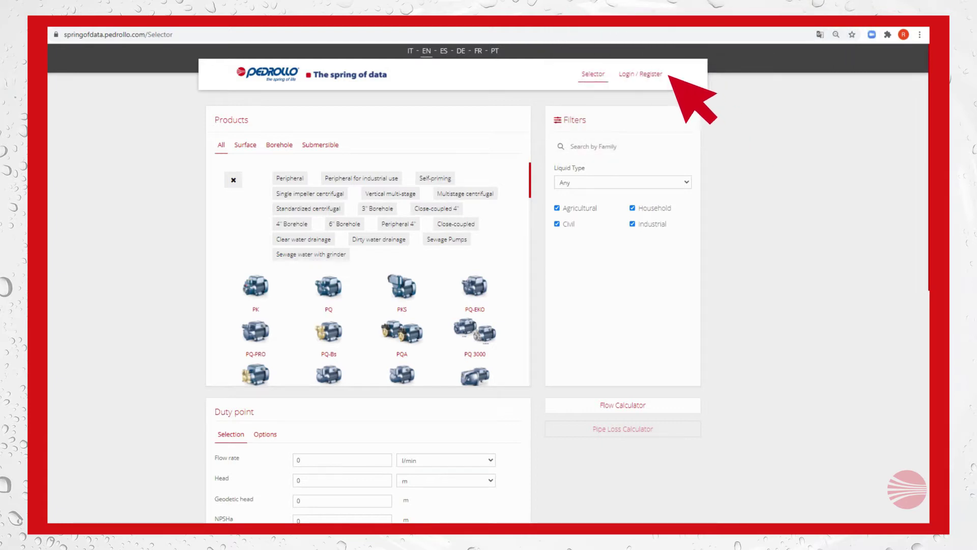
# Sign in to the pump selector with a Google account
pyautogui.click(640, 73)
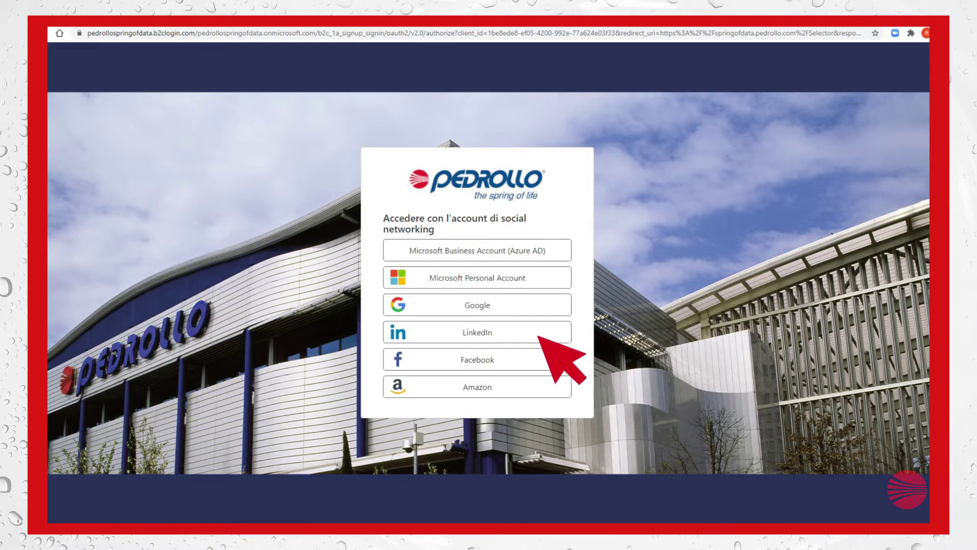
pyautogui.click(491, 306)
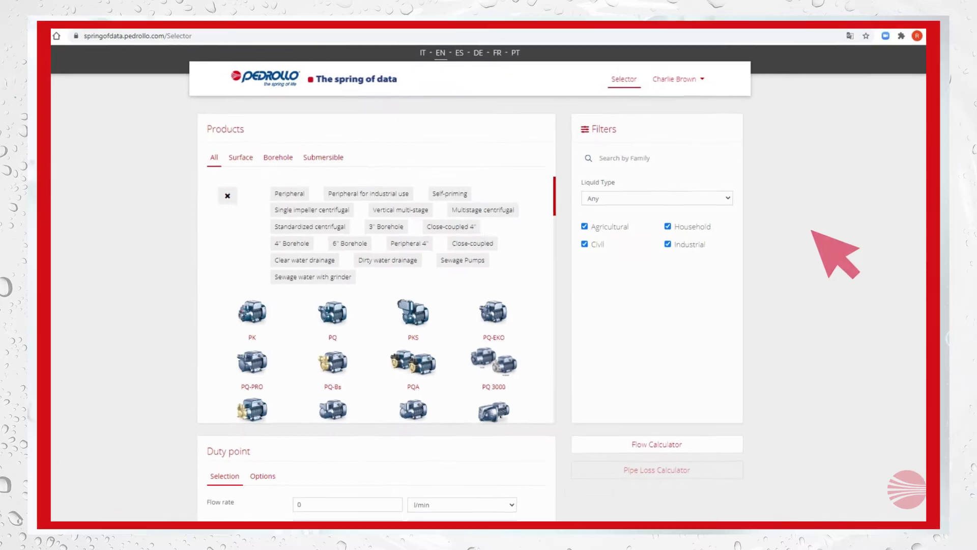
# Filter to Clean Water, Household and Civil uses only, and surface self-priming pumps
pyautogui.click(733, 196)
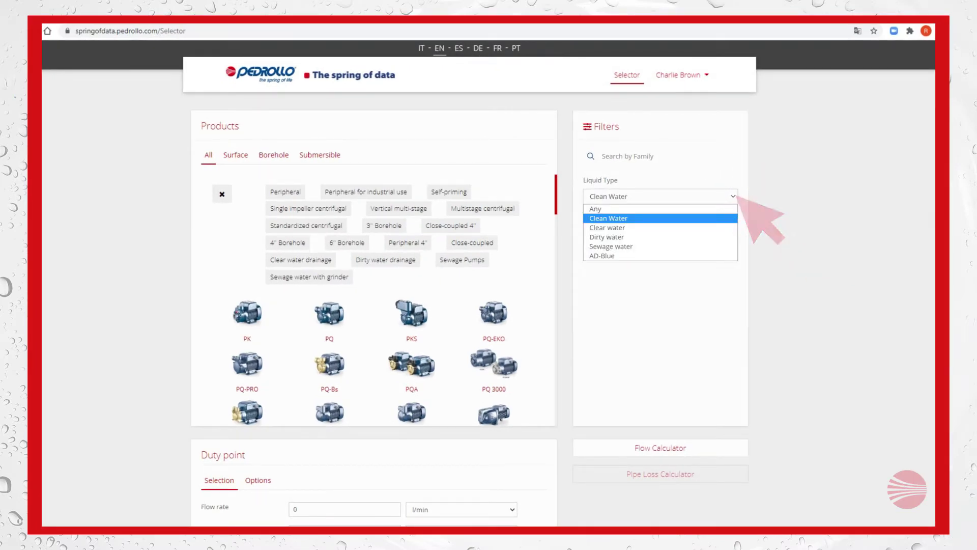
pyautogui.press('Return')
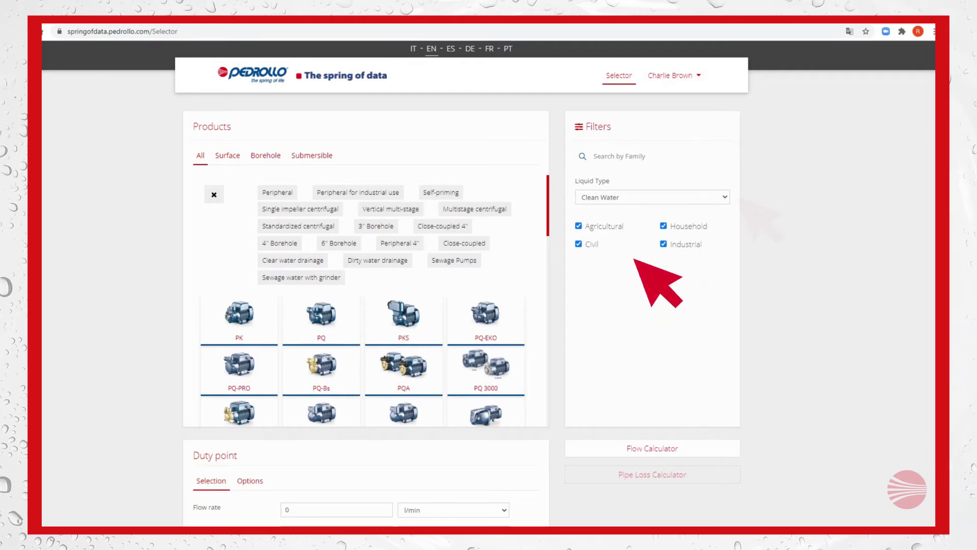
pyautogui.click(580, 227)
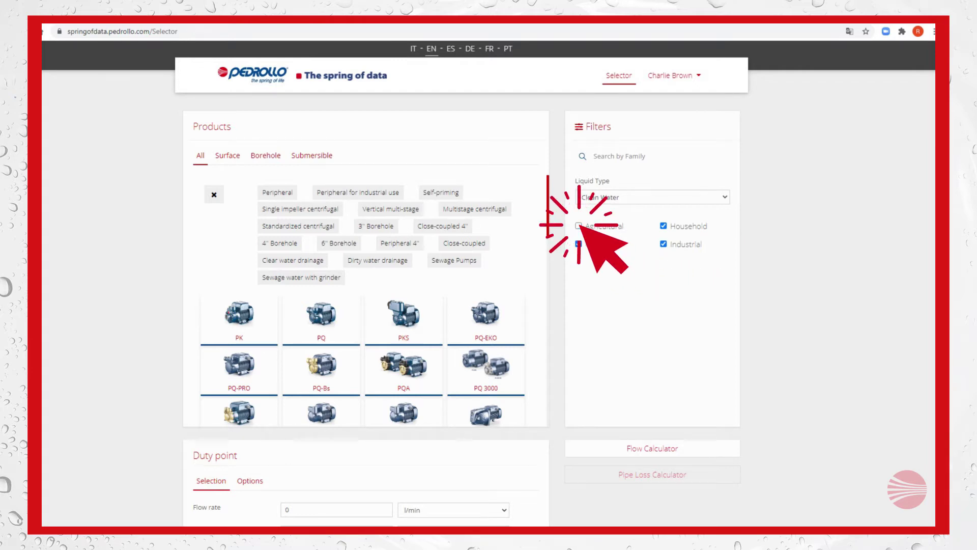
pyautogui.click(664, 244)
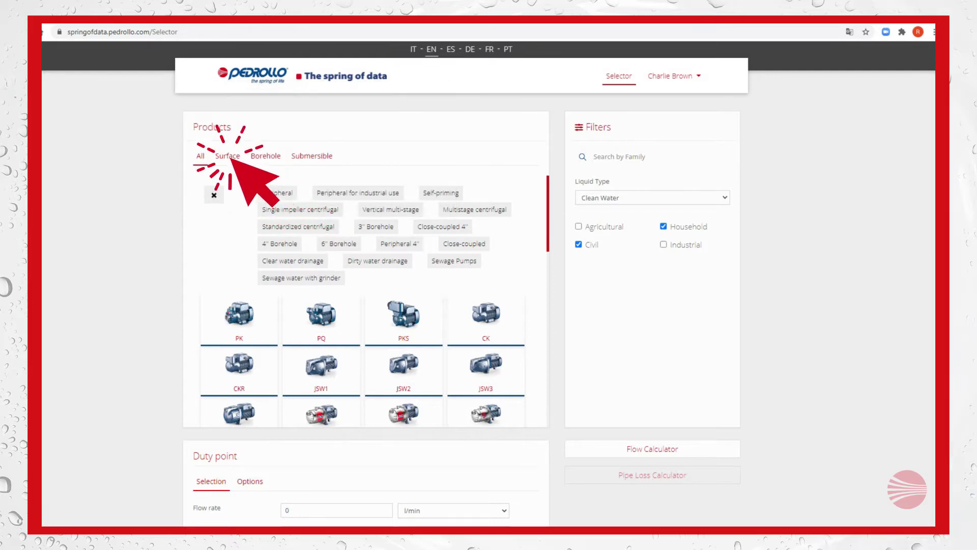
pyautogui.click(228, 156)
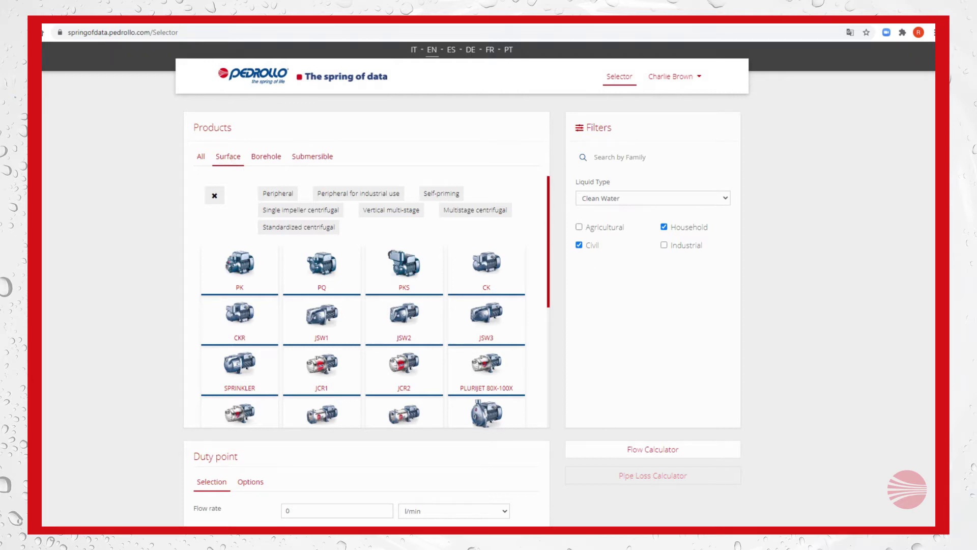
pyautogui.click(441, 193)
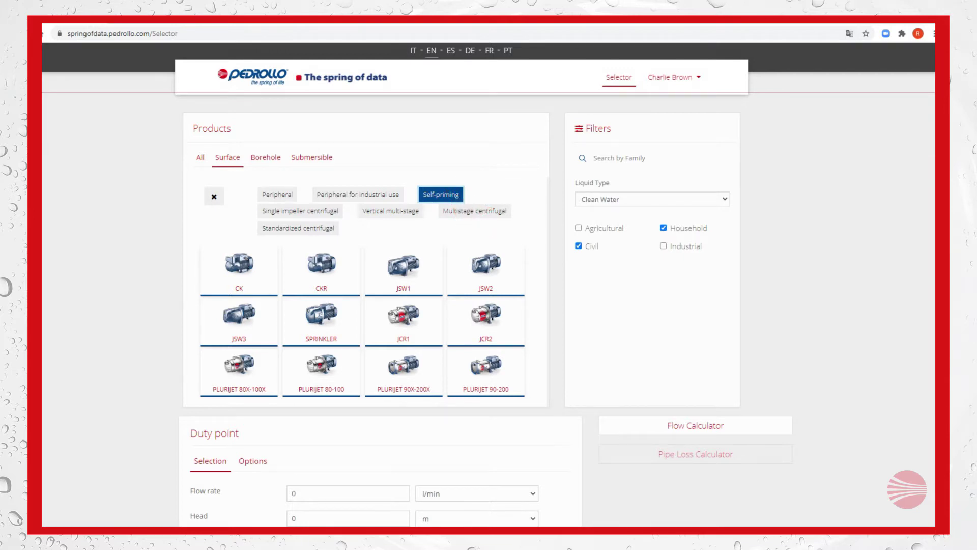
# Open the Duty point Flow Calculator to estimate flow for 11 flats
pyautogui.scroll(-4, 483, 305)
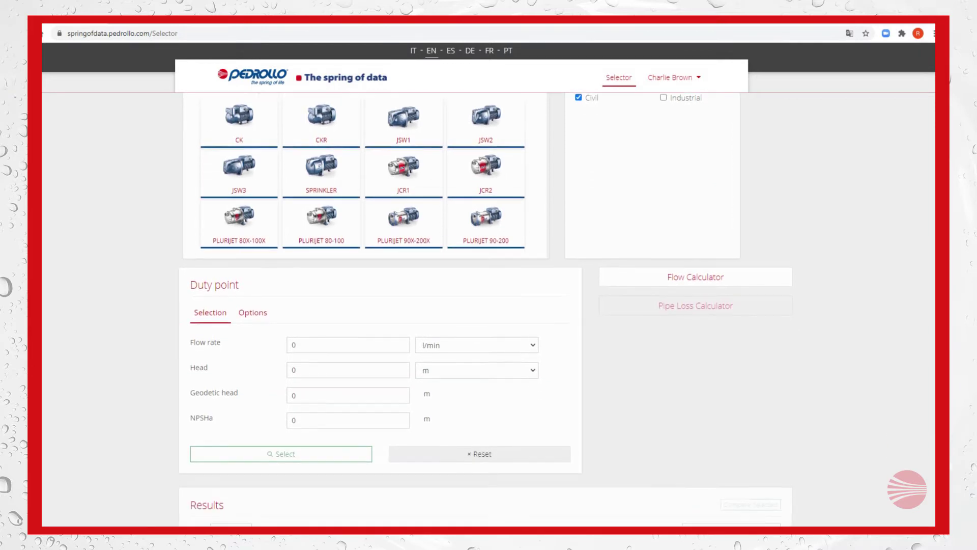
pyautogui.scroll(-2, 483, 305)
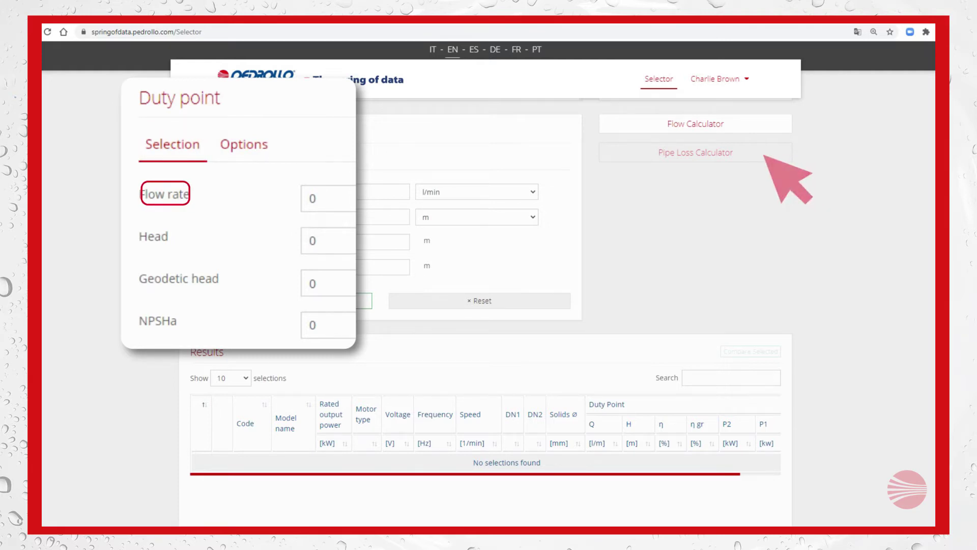
pyautogui.click(690, 127)
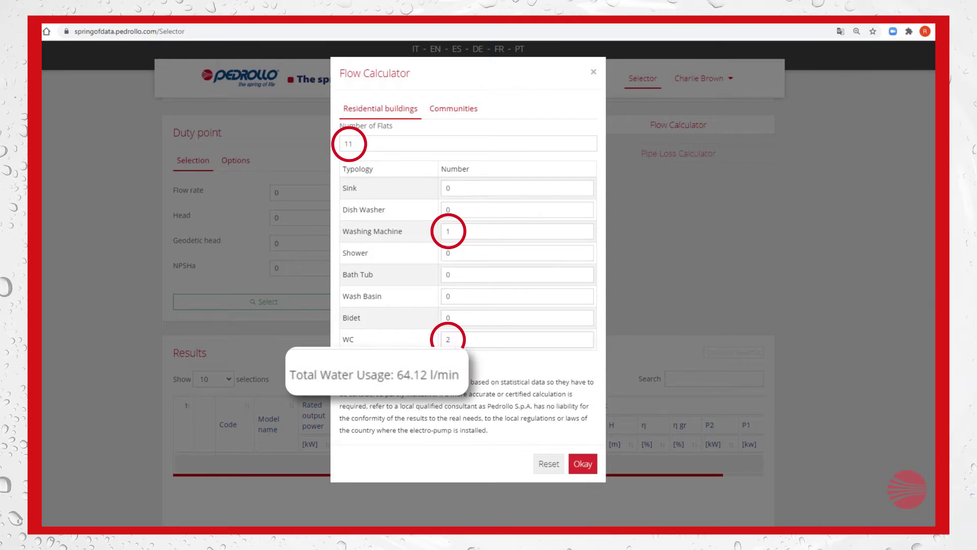
# Apply the calculator's 64 l/min flow rate to the duty point
pyautogui.press('Return')
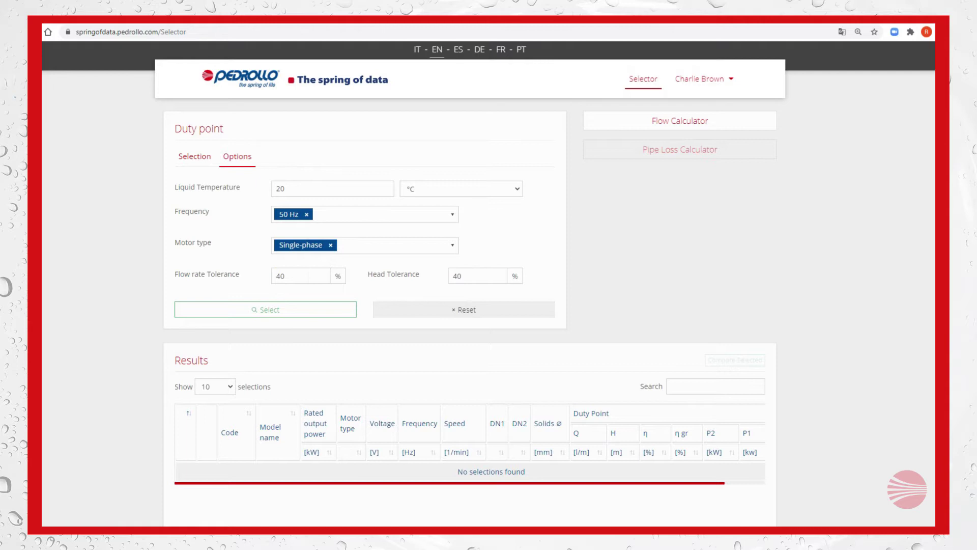
# Search the duty point, show 25 results per page, and sort by flow Q ascending
pyautogui.click(260, 309)
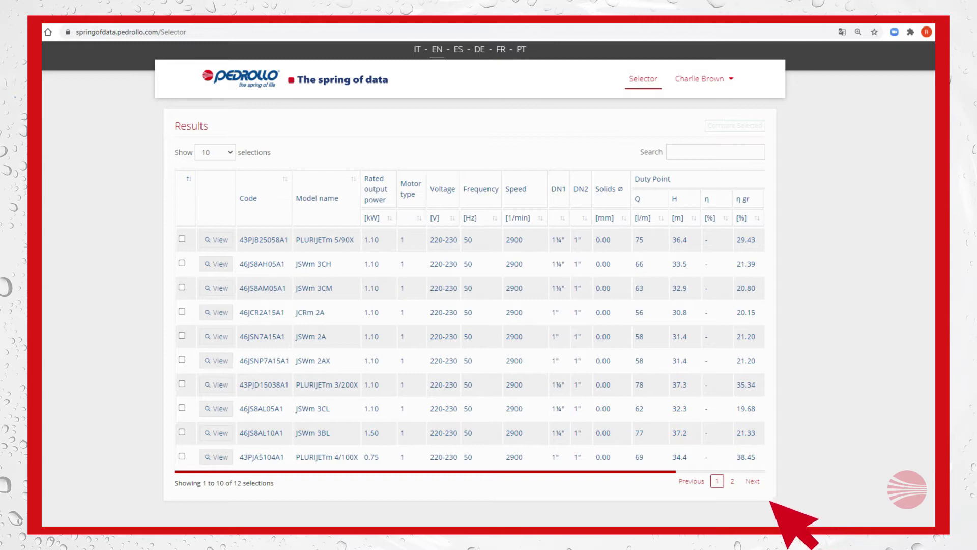
pyautogui.click(752, 481)
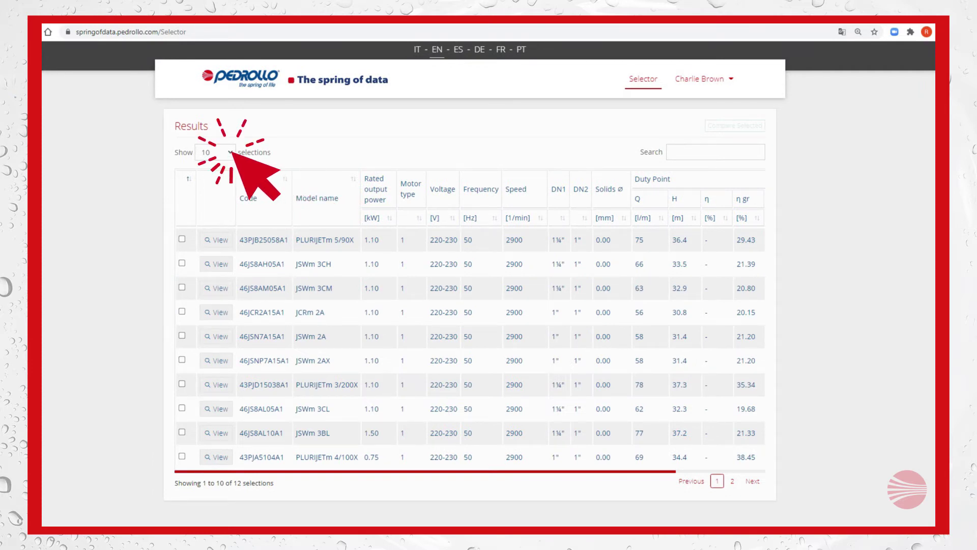
pyautogui.click(216, 152)
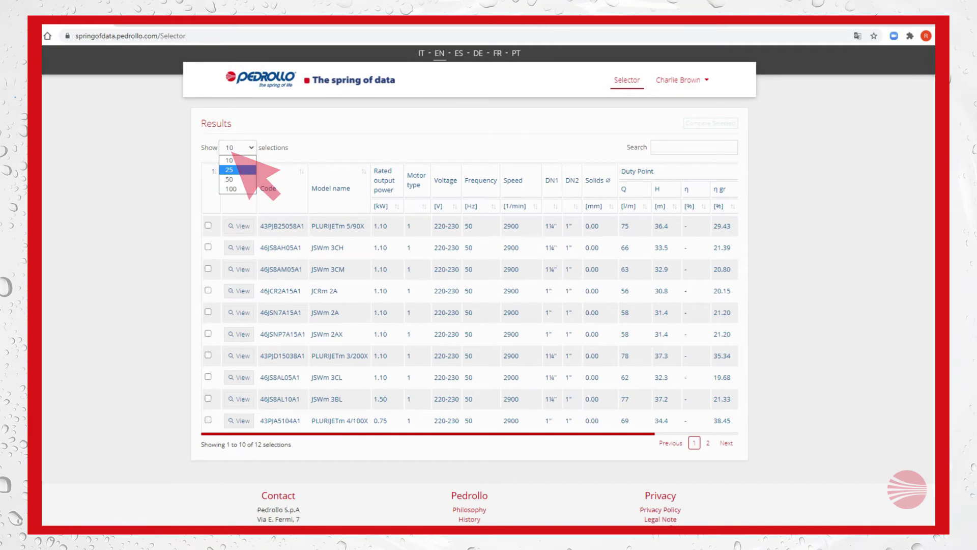
pyautogui.press('Return')
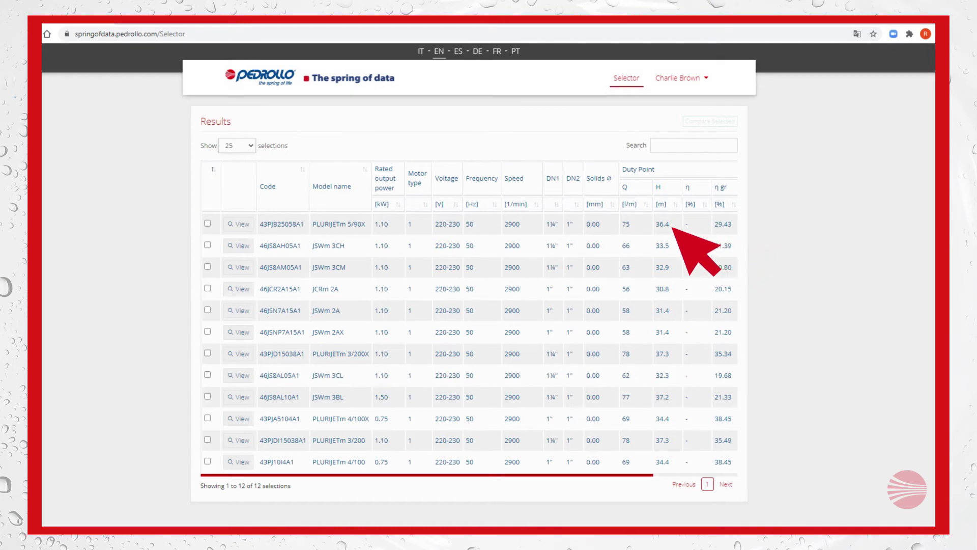
pyautogui.click(644, 204)
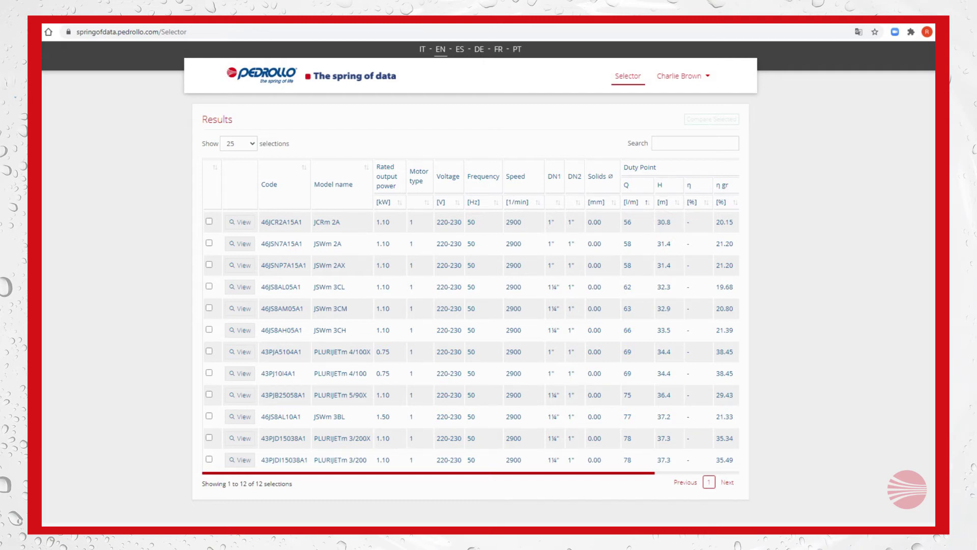
# Scroll back up the results list to pick pumps for comparison
pyautogui.scroll(4, 470, 306)
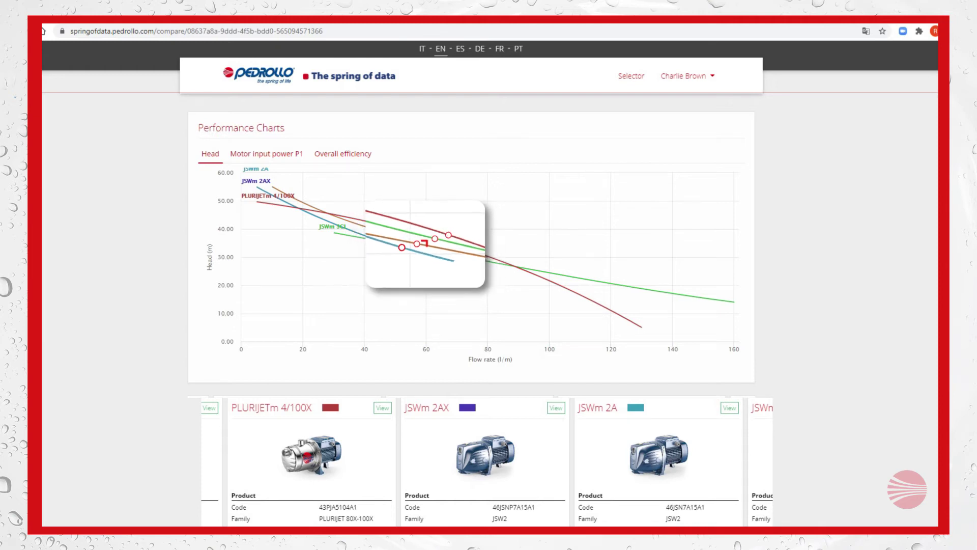
# Browse through the compared pump cards in the carousel
pyautogui.scroll(-5, 481, 305)
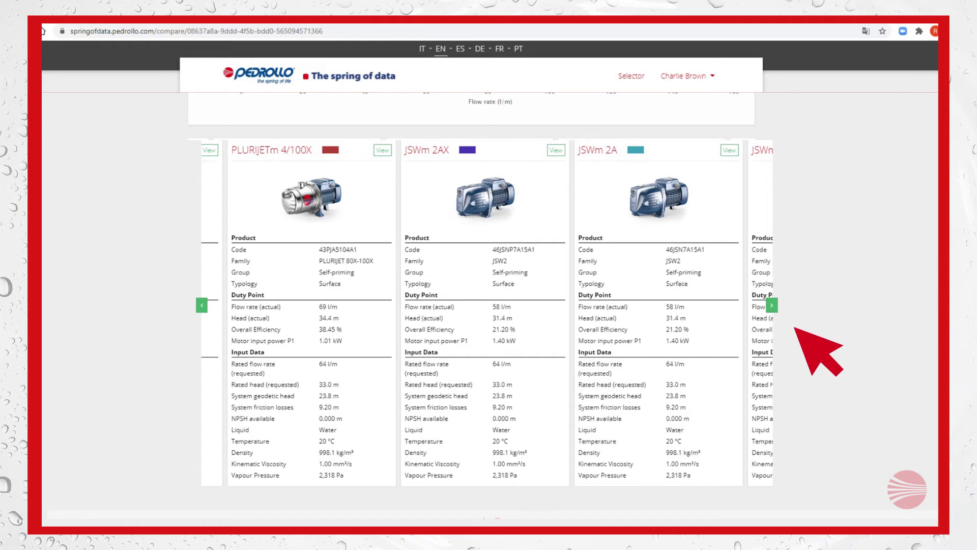
pyautogui.click(771, 305)
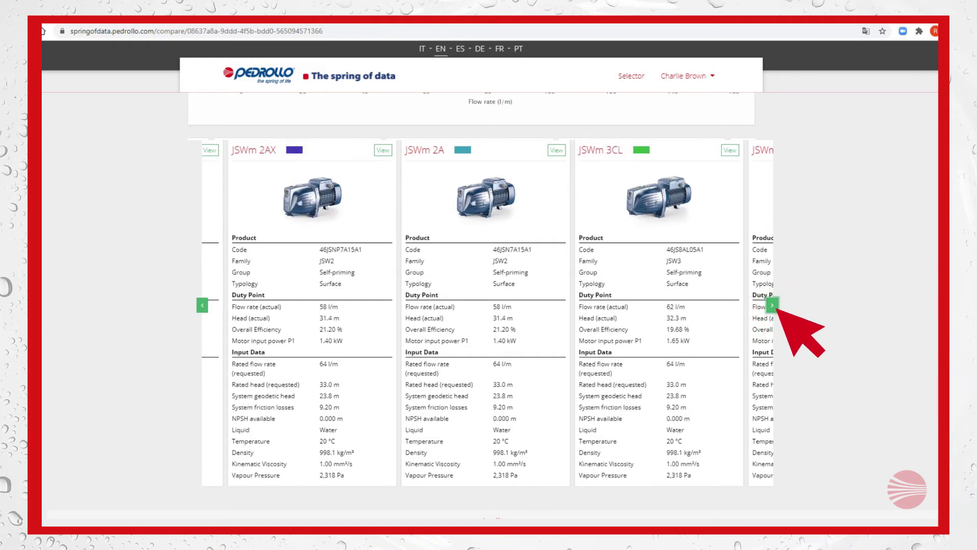
pyautogui.click(771, 305)
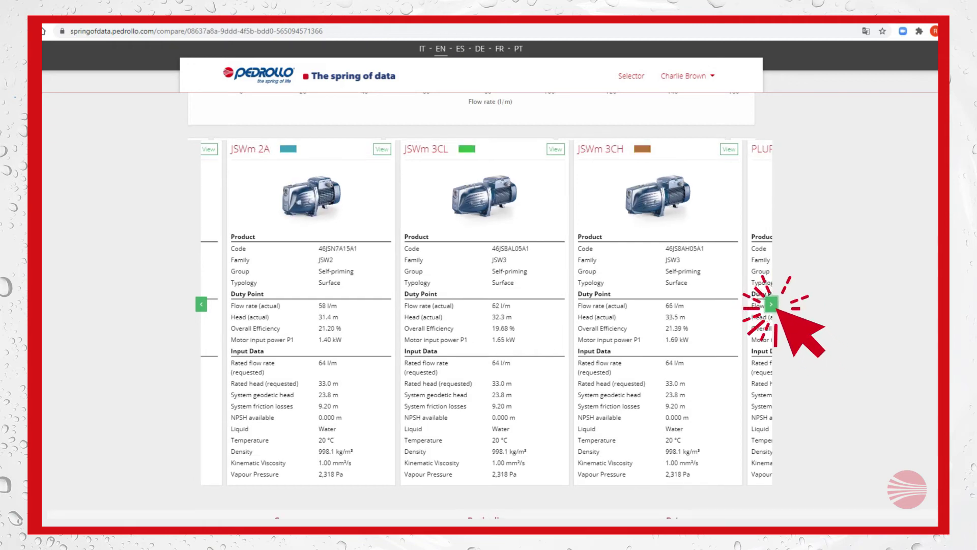
pyautogui.click(771, 304)
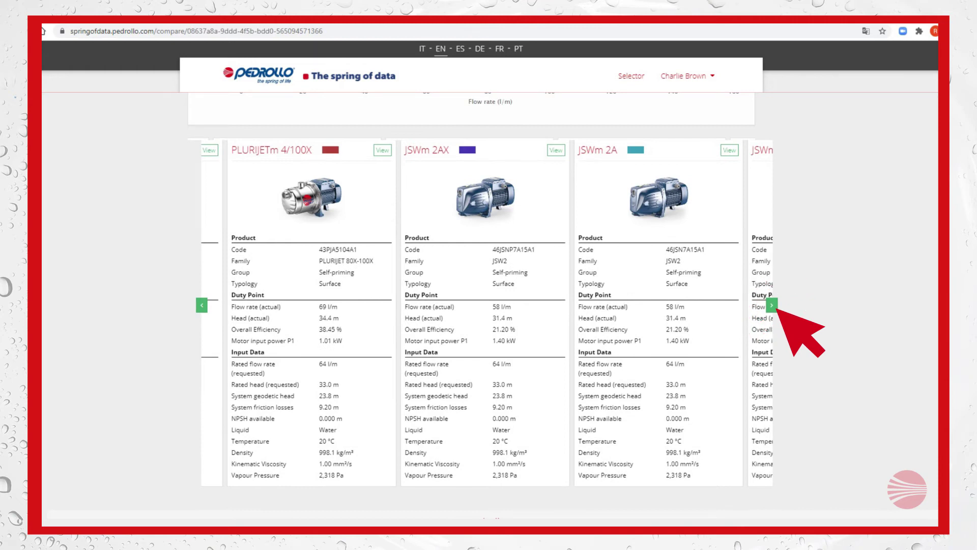
# Switch the comparison chart to motor input power P1, then to overall efficiency
pyautogui.scroll(5, 777, 310)
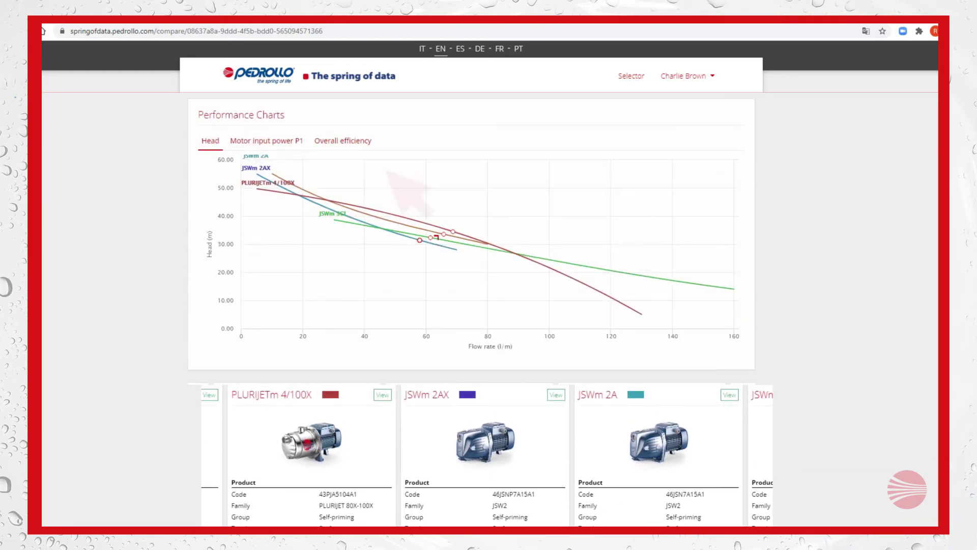
pyautogui.click(289, 140)
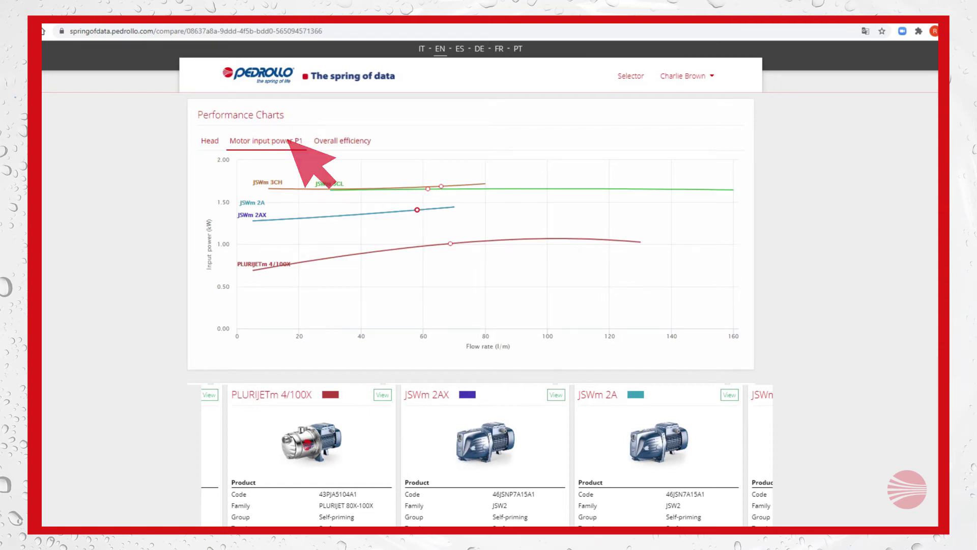
pyautogui.click(362, 142)
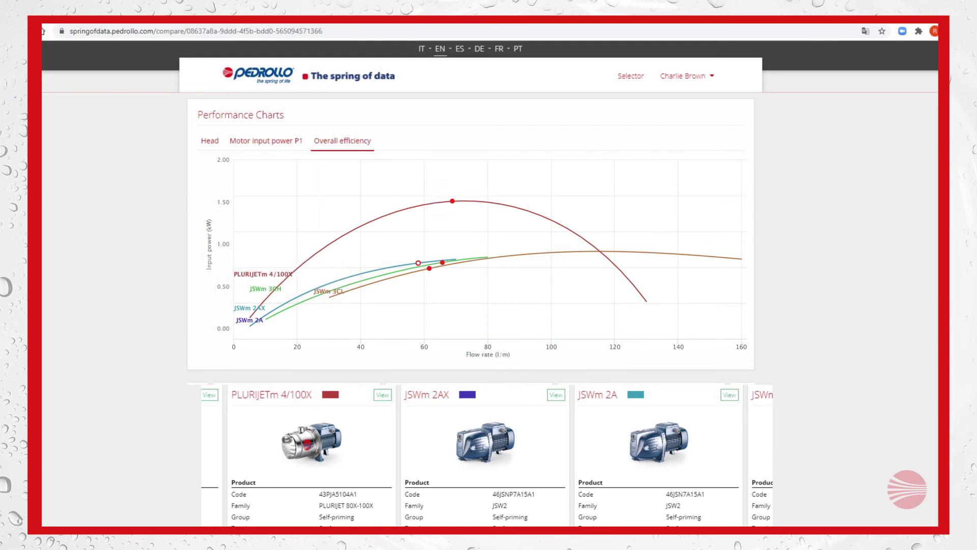
# Open the PLURIJETm 4/100X page and scroll through its head, power and efficiency curves
pyautogui.scroll(-6, 482, 306)
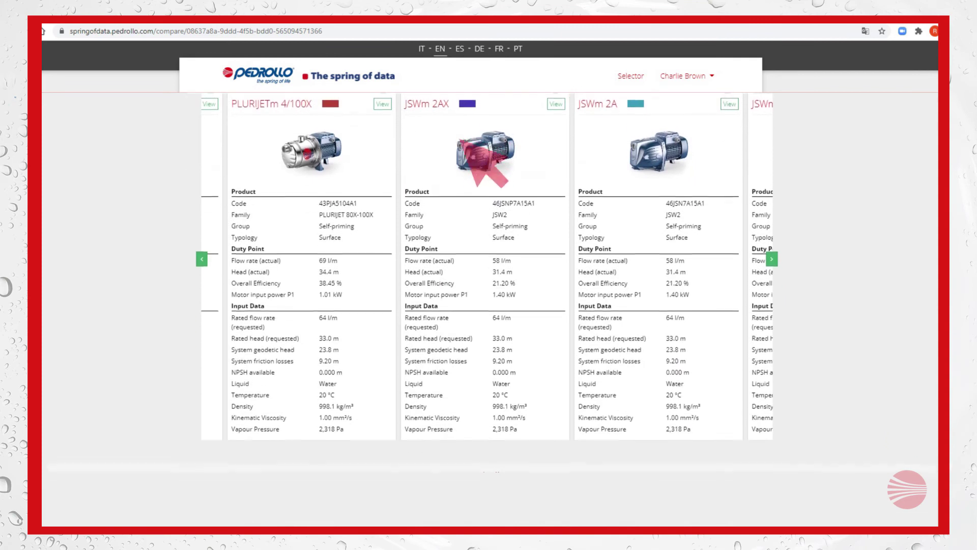
pyautogui.click(382, 103)
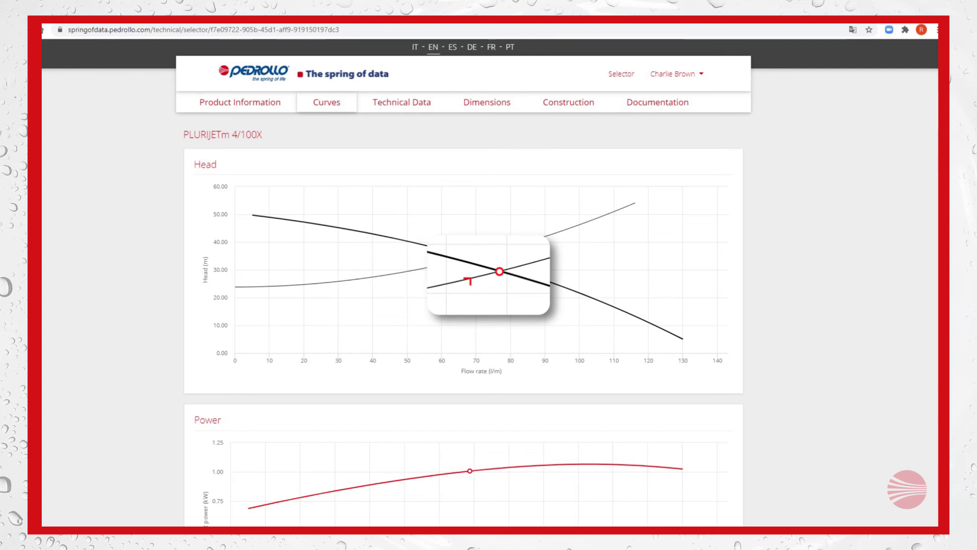
pyautogui.scroll(-1, 463, 306)
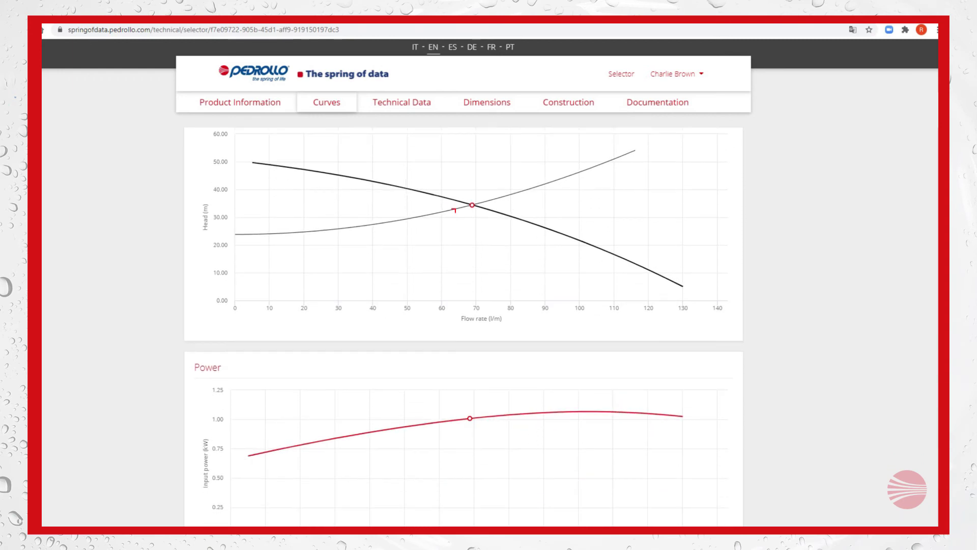
pyautogui.scroll(-4, 454, 209)
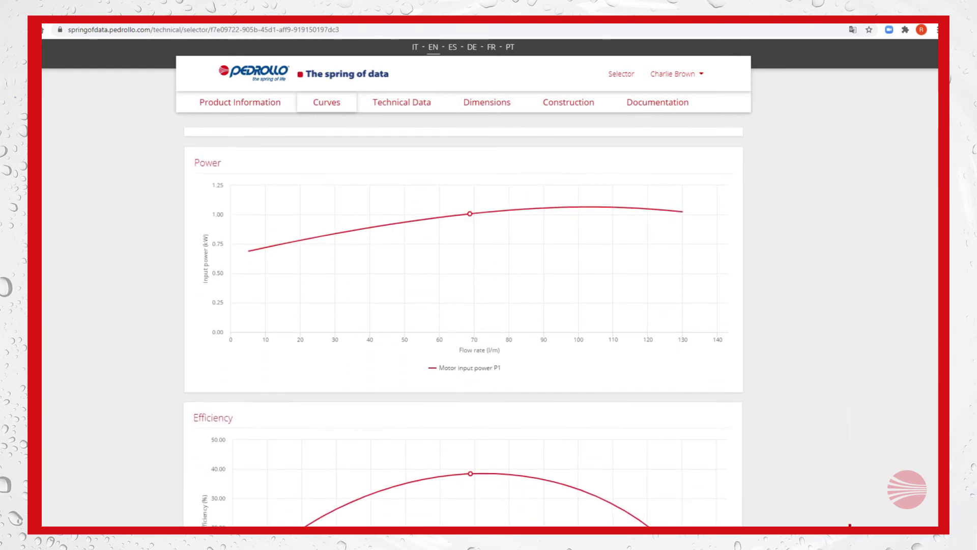
pyautogui.scroll(-5, 463, 305)
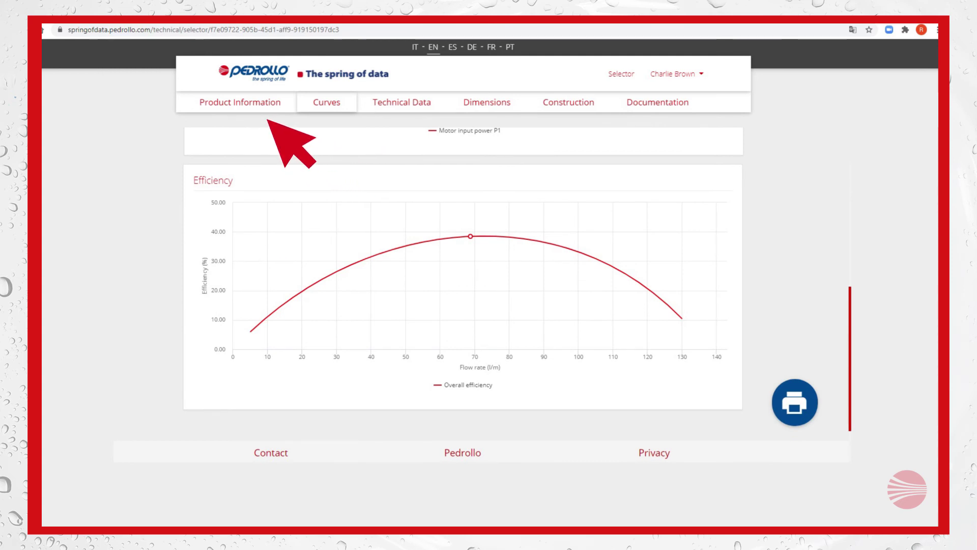
# Review the PLURIJETm 4/100X Product Information and Technical Data tabs
pyautogui.click(258, 103)
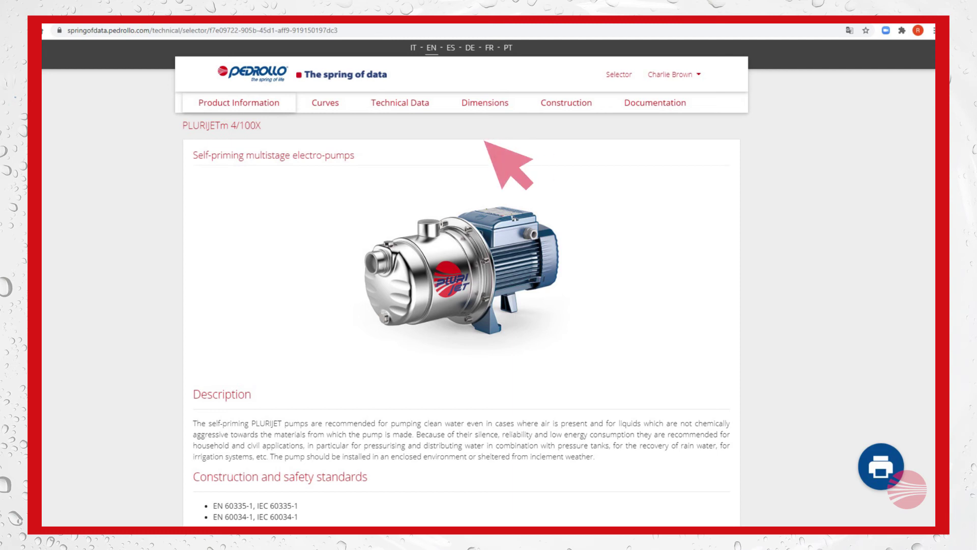
pyautogui.click(409, 107)
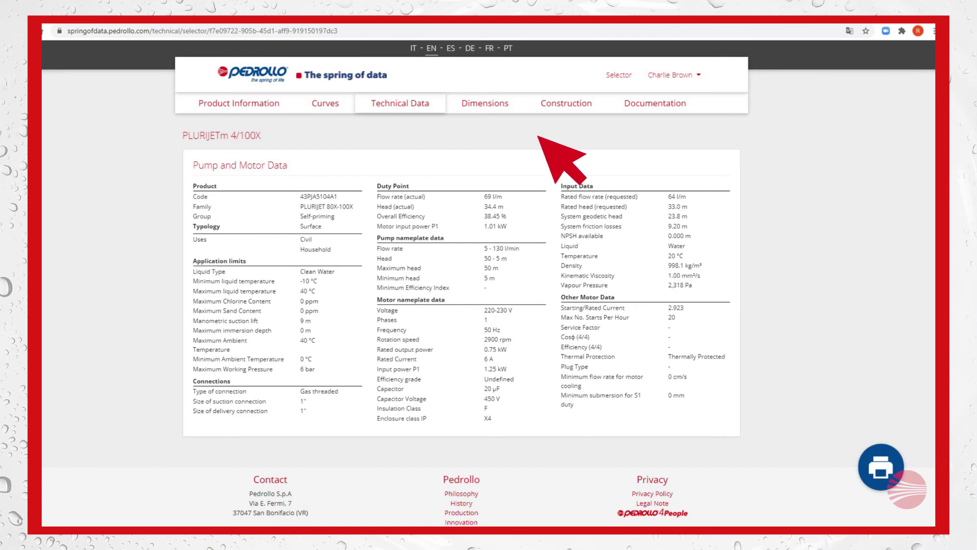
# Check the Dimensions installation drawing, then the Construction tab's bearings, seal and materials
pyautogui.click(496, 105)
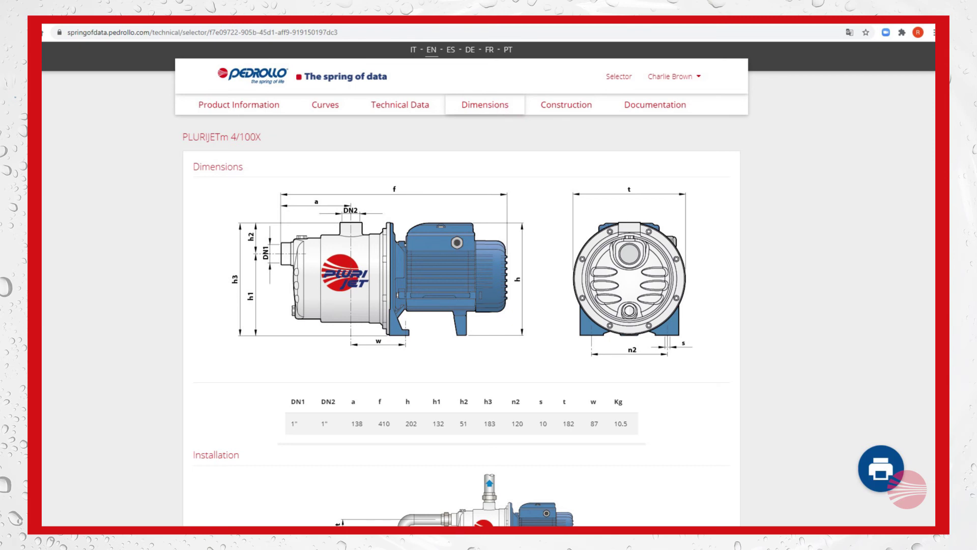
pyautogui.scroll(-5, 488, 305)
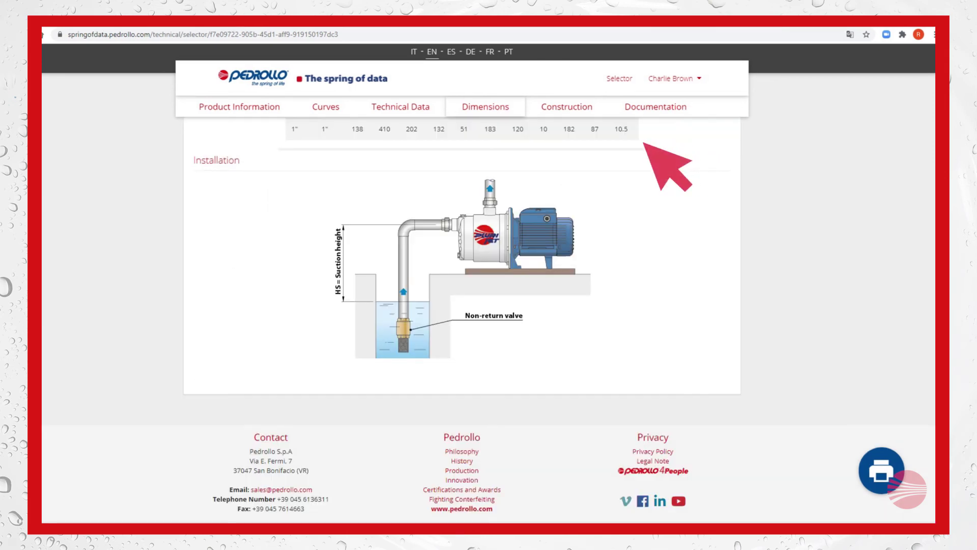
pyautogui.click(579, 107)
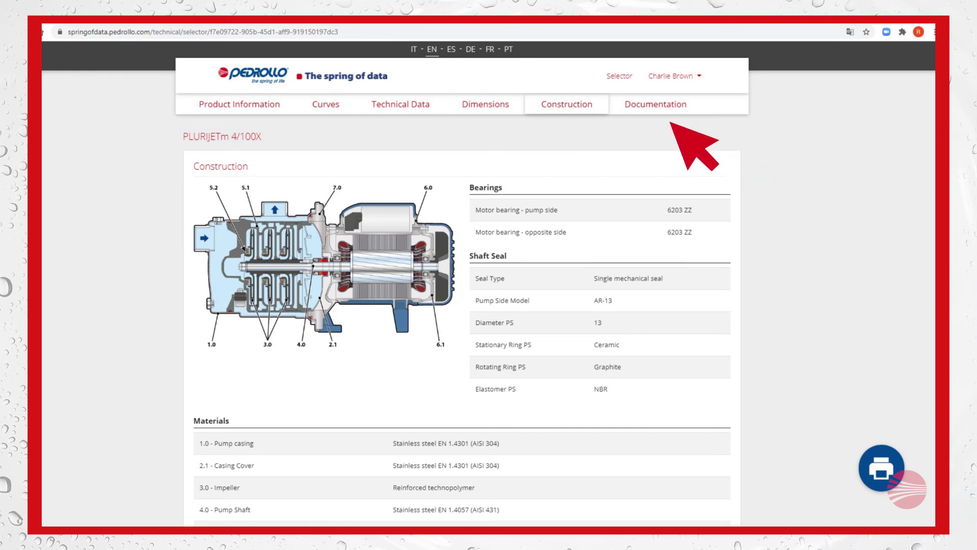
# Print a report of the pump from its Documentation tab and return to the Selector
pyautogui.click(654, 105)
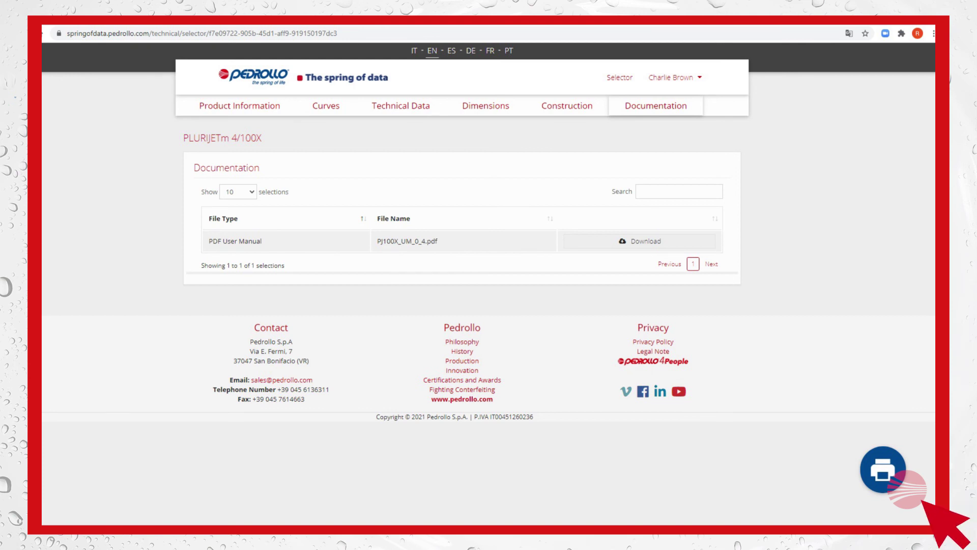
pyautogui.click(882, 468)
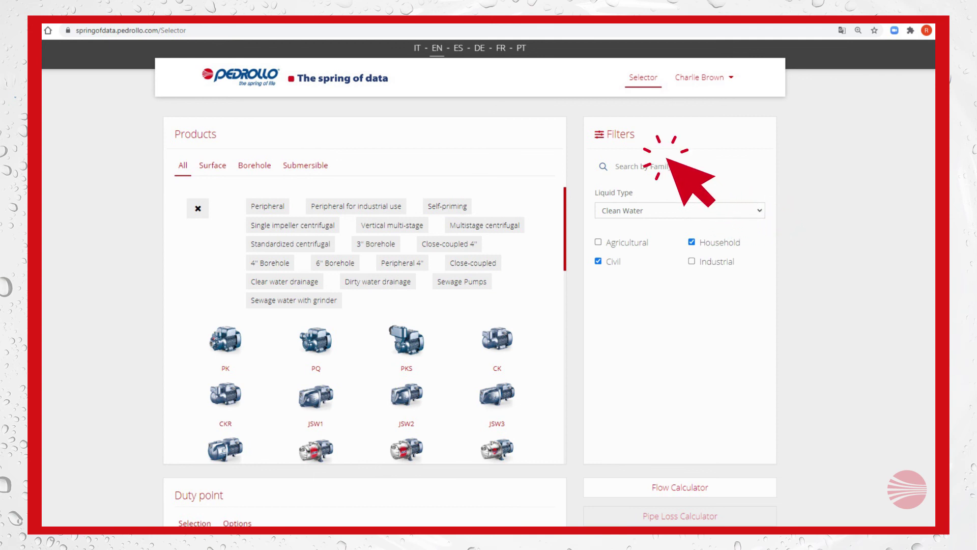
# Search the product families for 'UP' to show only the UP borehole pump
pyautogui.click(642, 167)
pyautogui.write('UP')
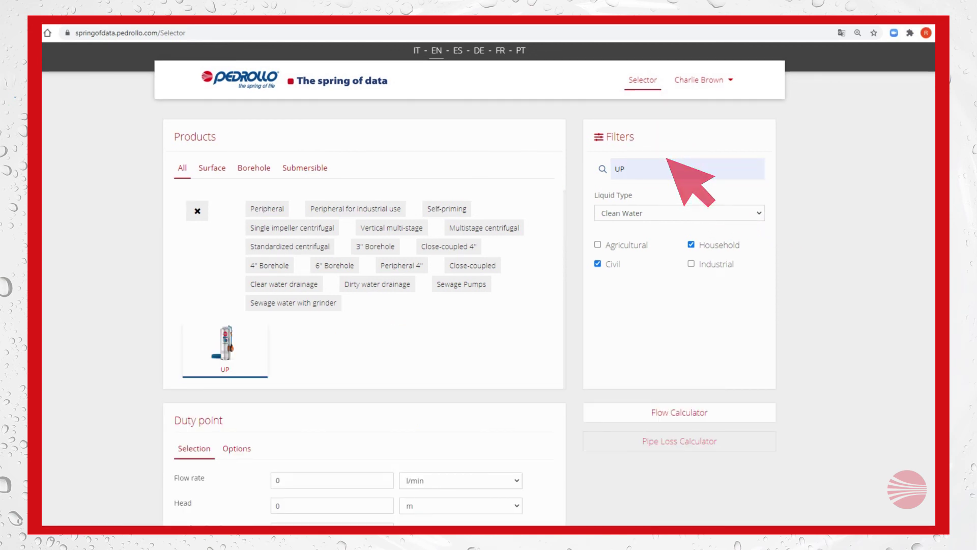